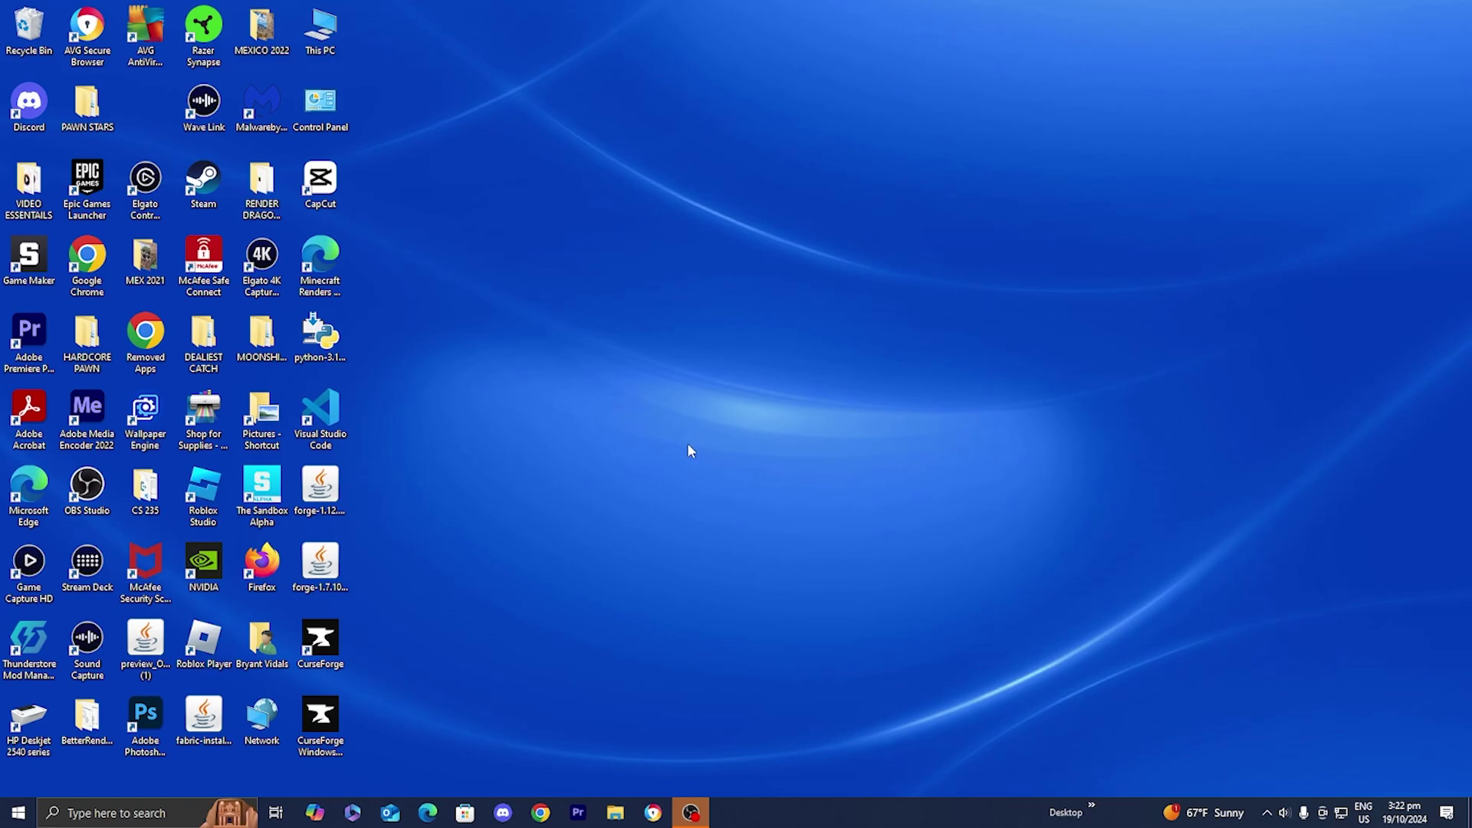
Launch Chrome and search the web for 'winrar download'.
double_click(87, 265)
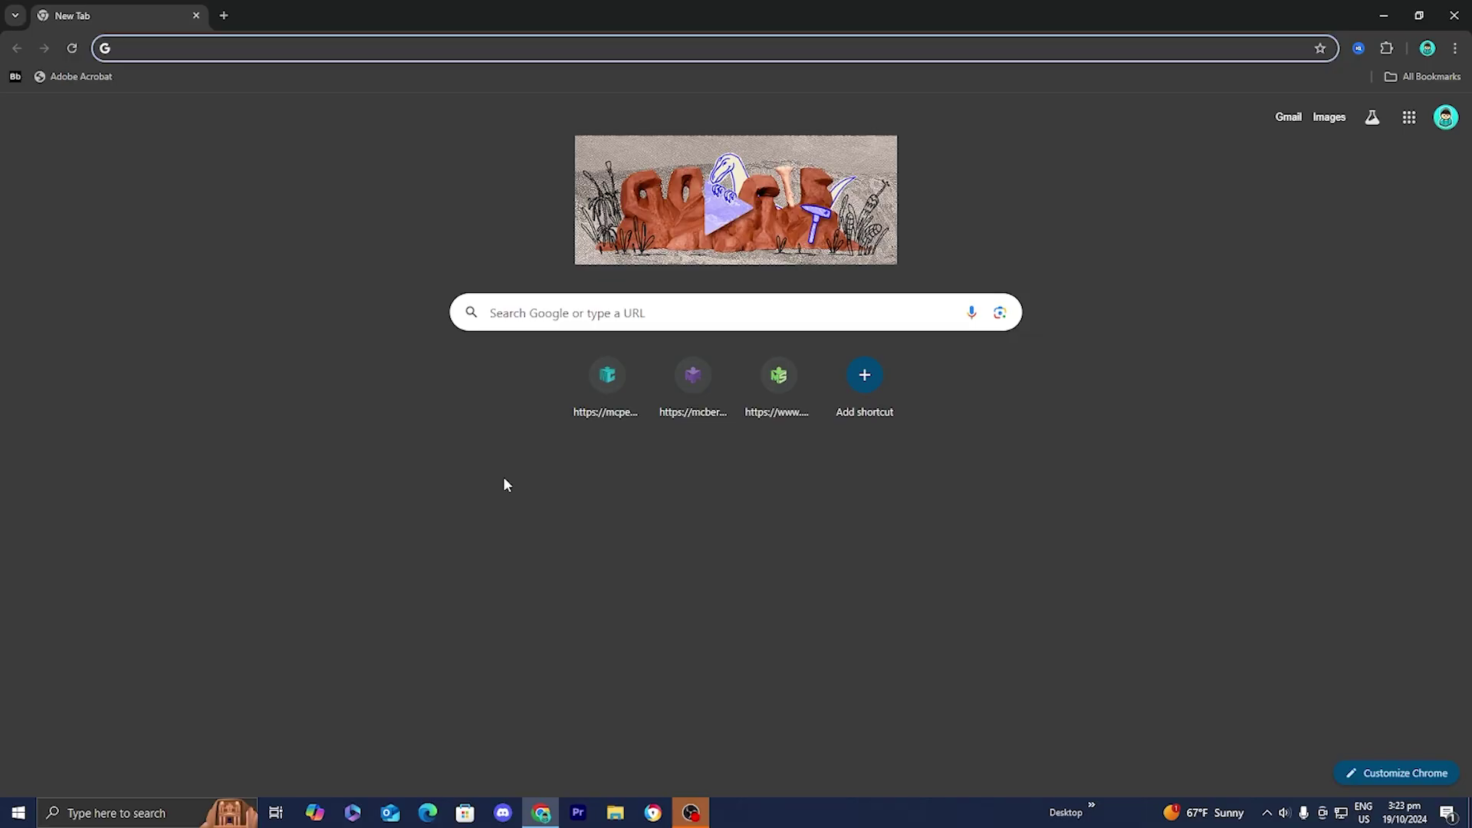
text(winr)
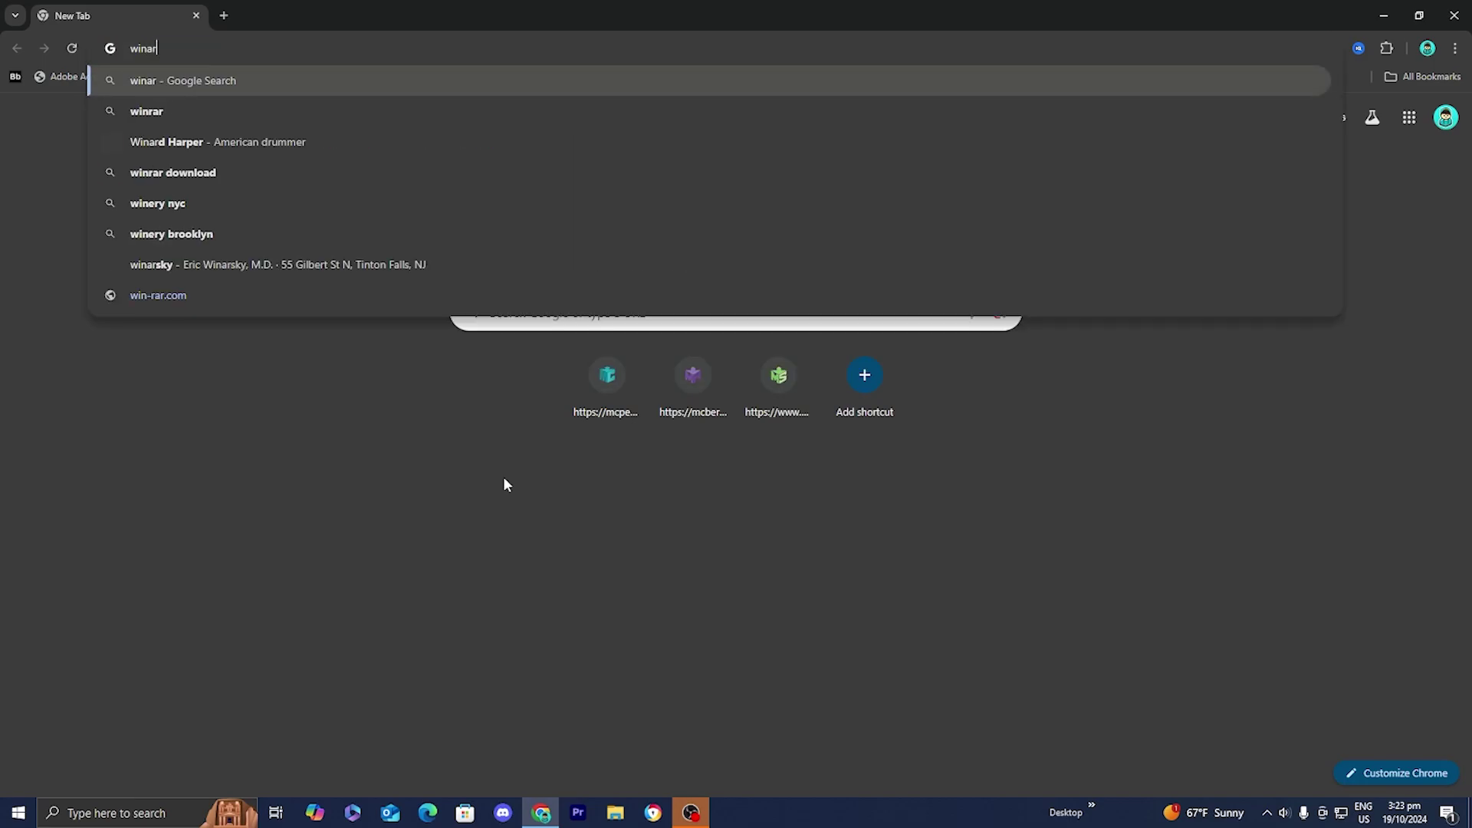
text(ar download)
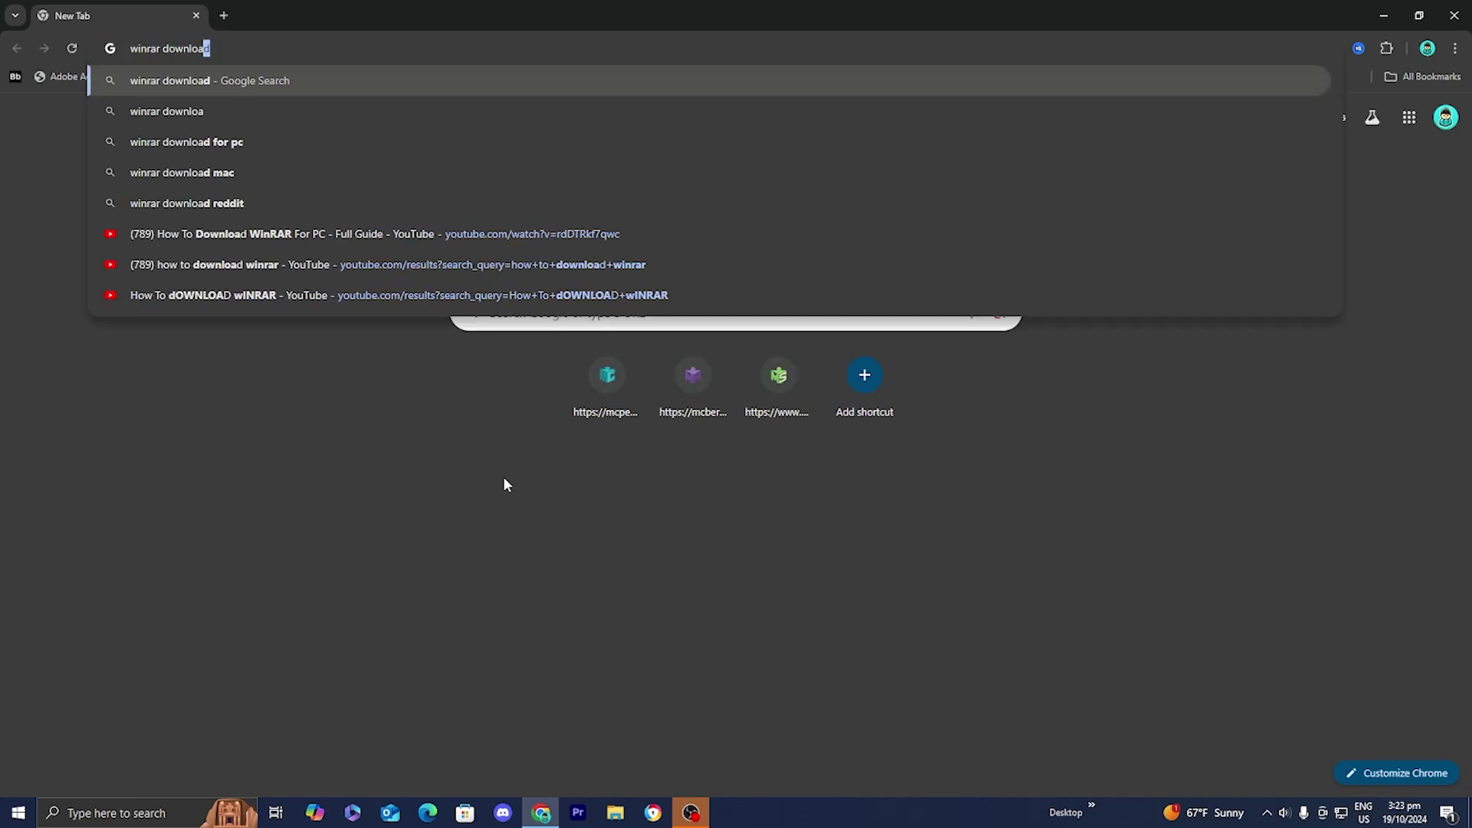
key(Return)
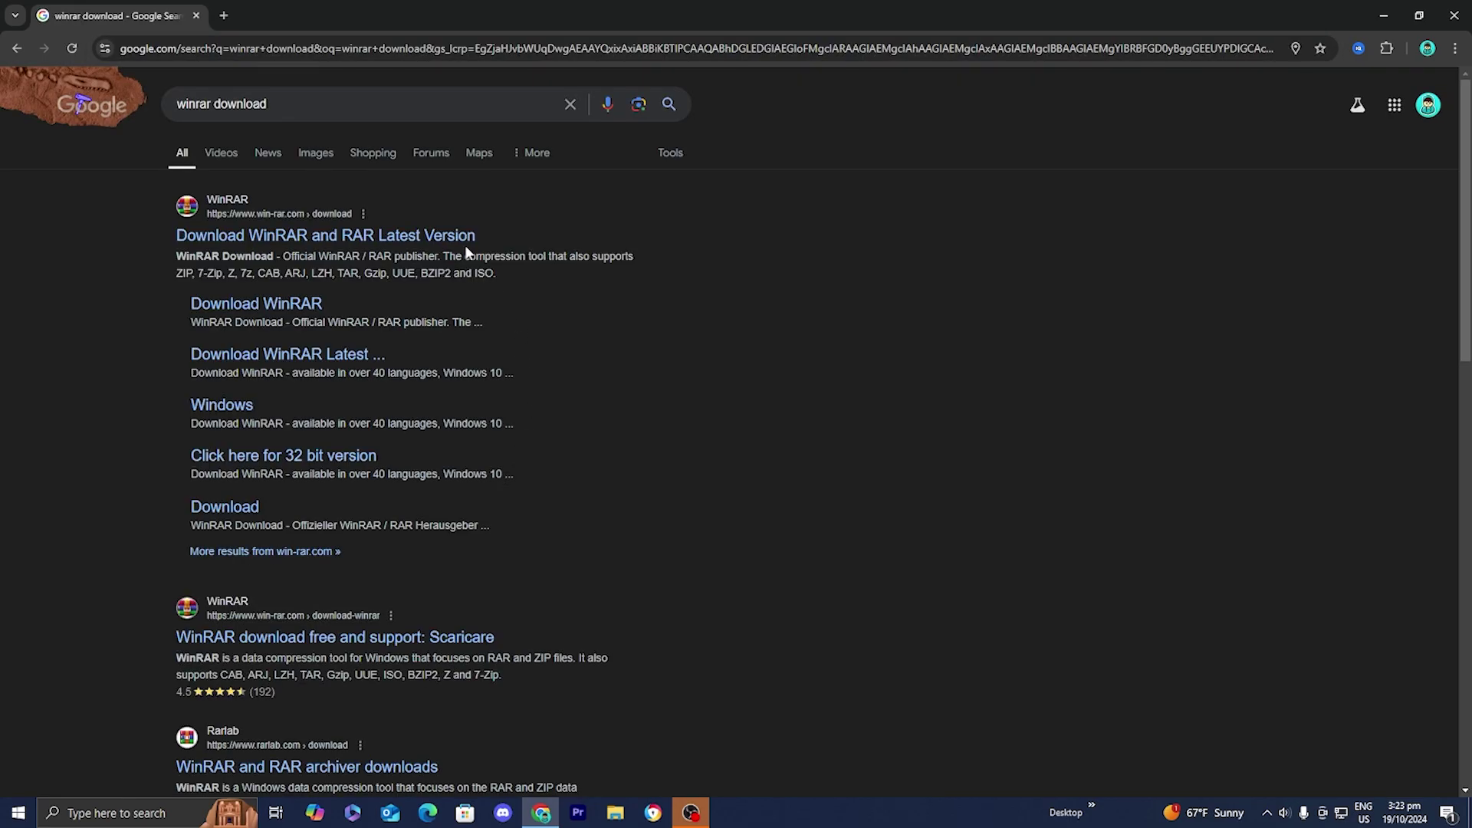
Download WinRAR 7.01 from the official win-rar.com page, keeping the unverified installer.
click(453, 241)
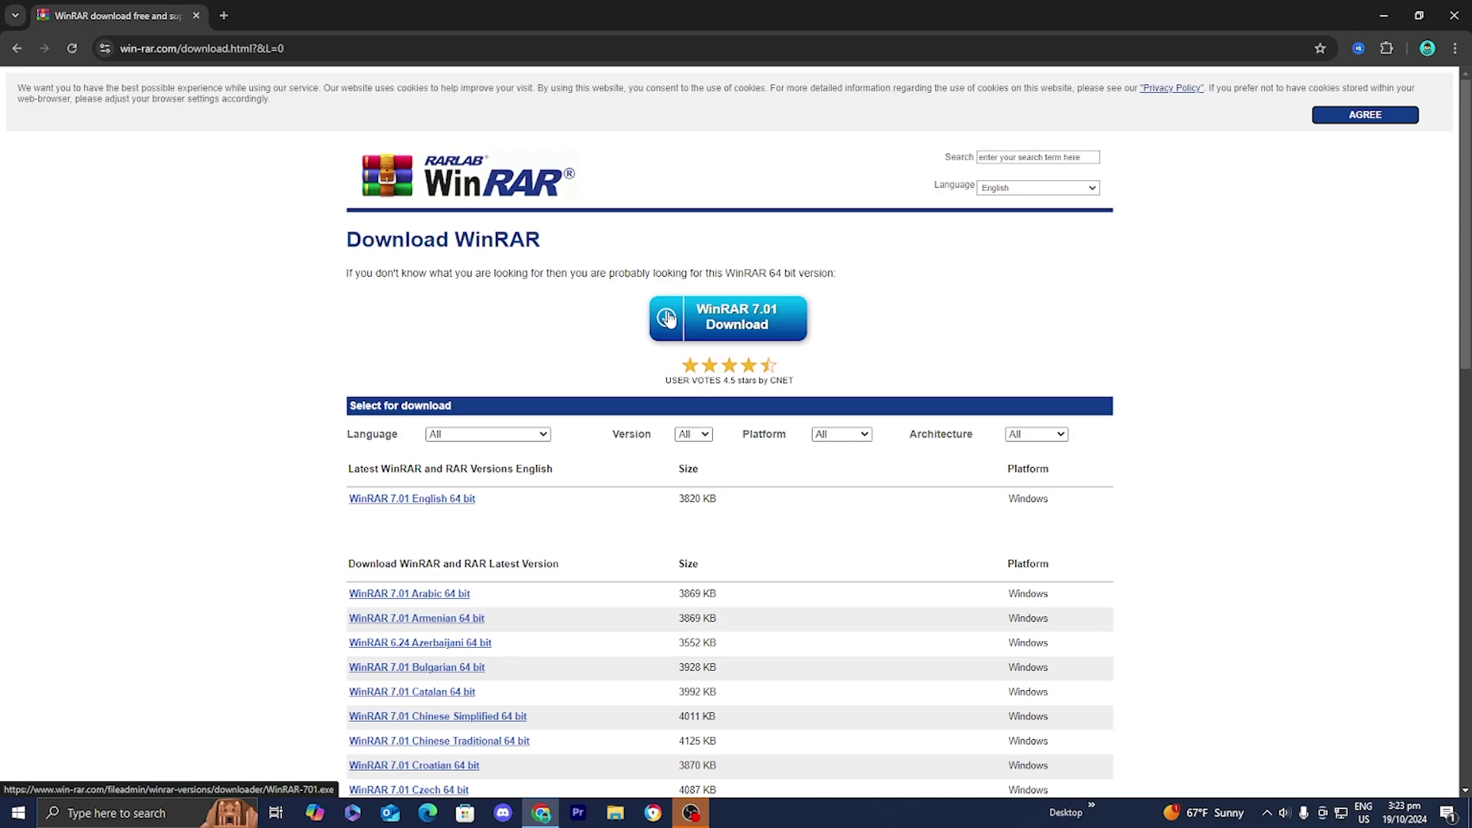
click(690, 325)
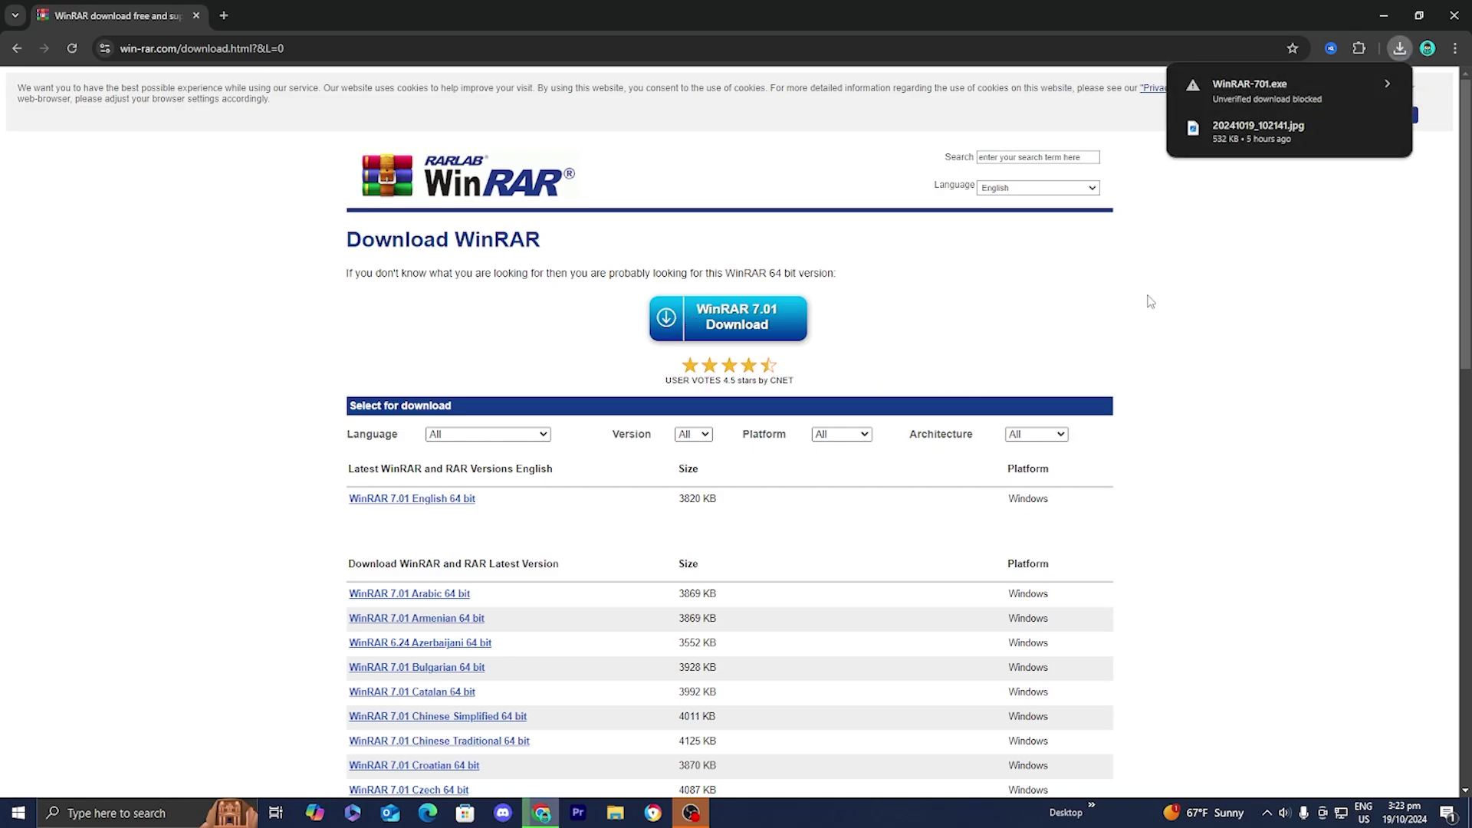
click(1281, 96)
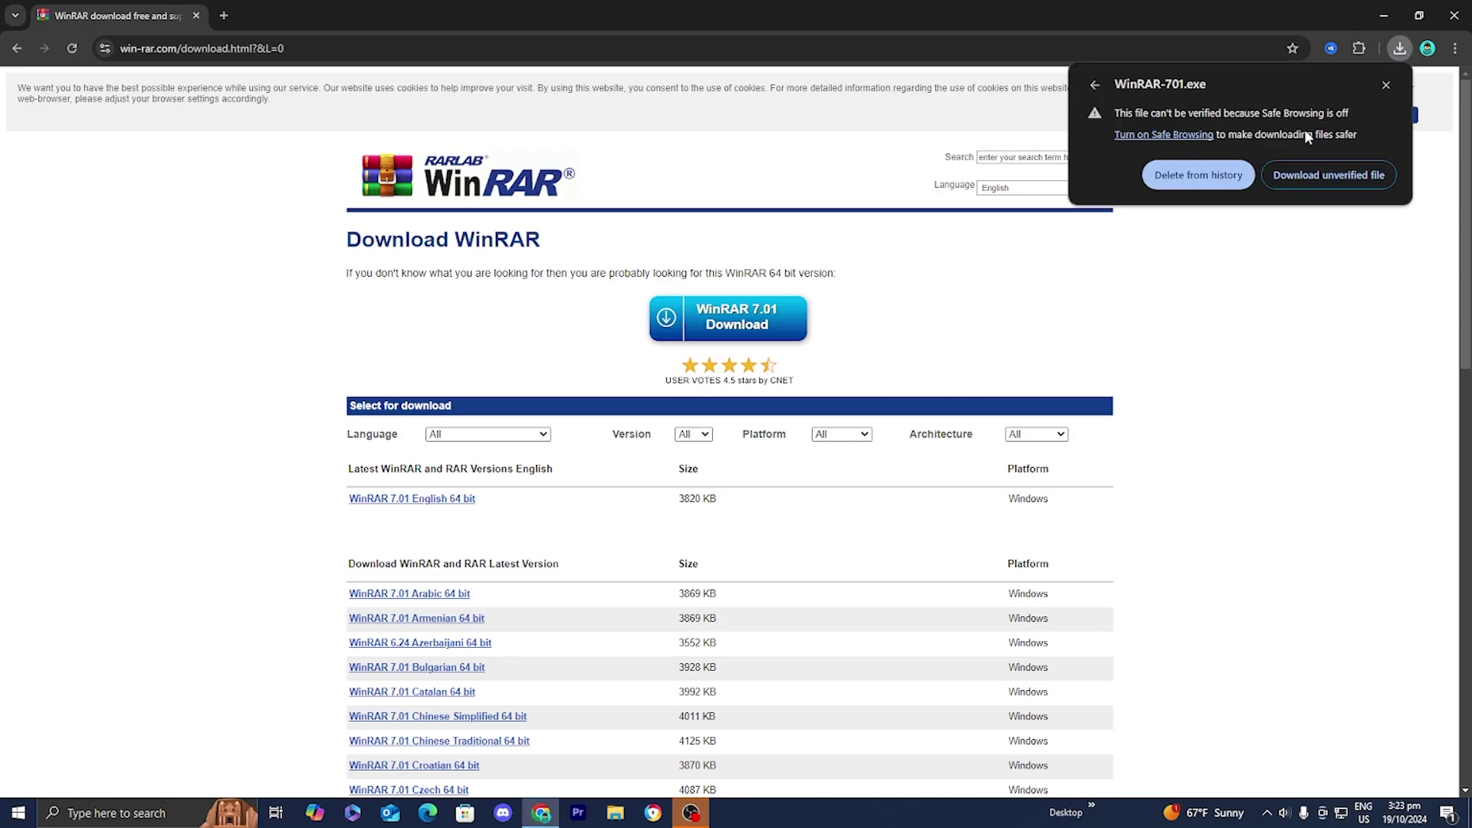
click(1322, 175)
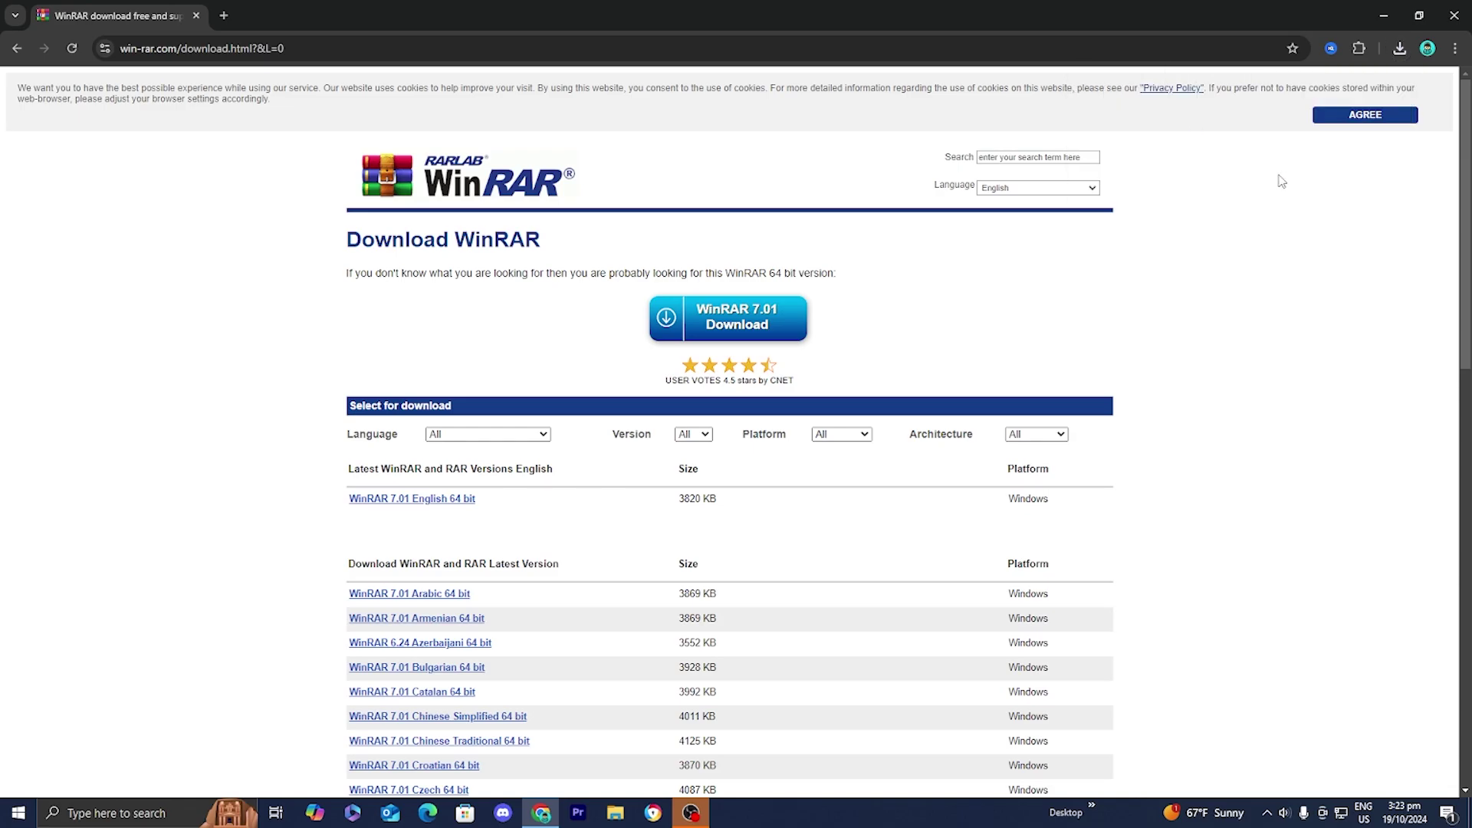
Launch WinRAR-701.exe from Chrome's recent downloads list.
click(1399, 49)
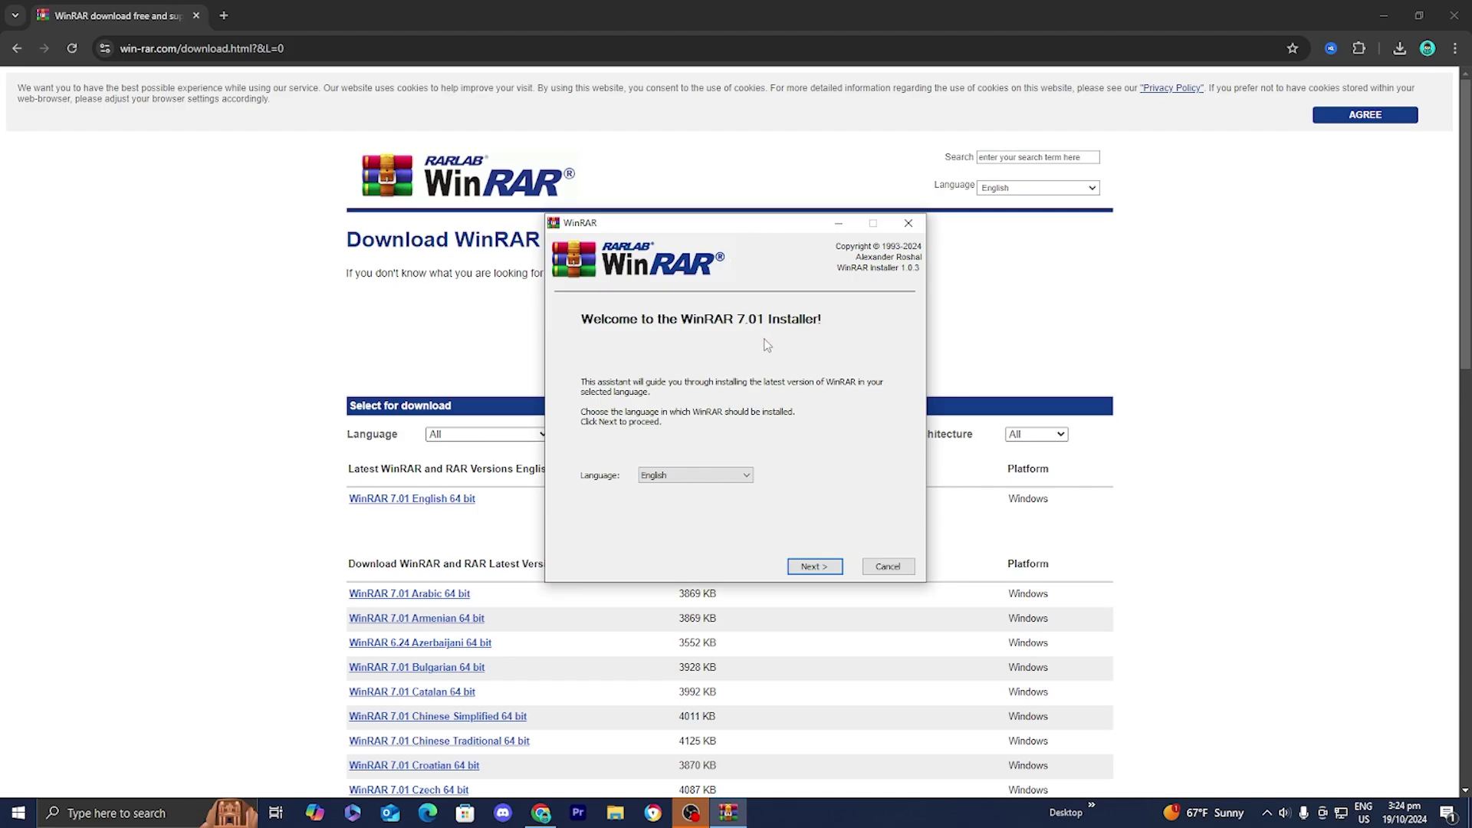
Install WinRAR 7.01 in English using Easy Setup, accepting the EULA.
click(684, 478)
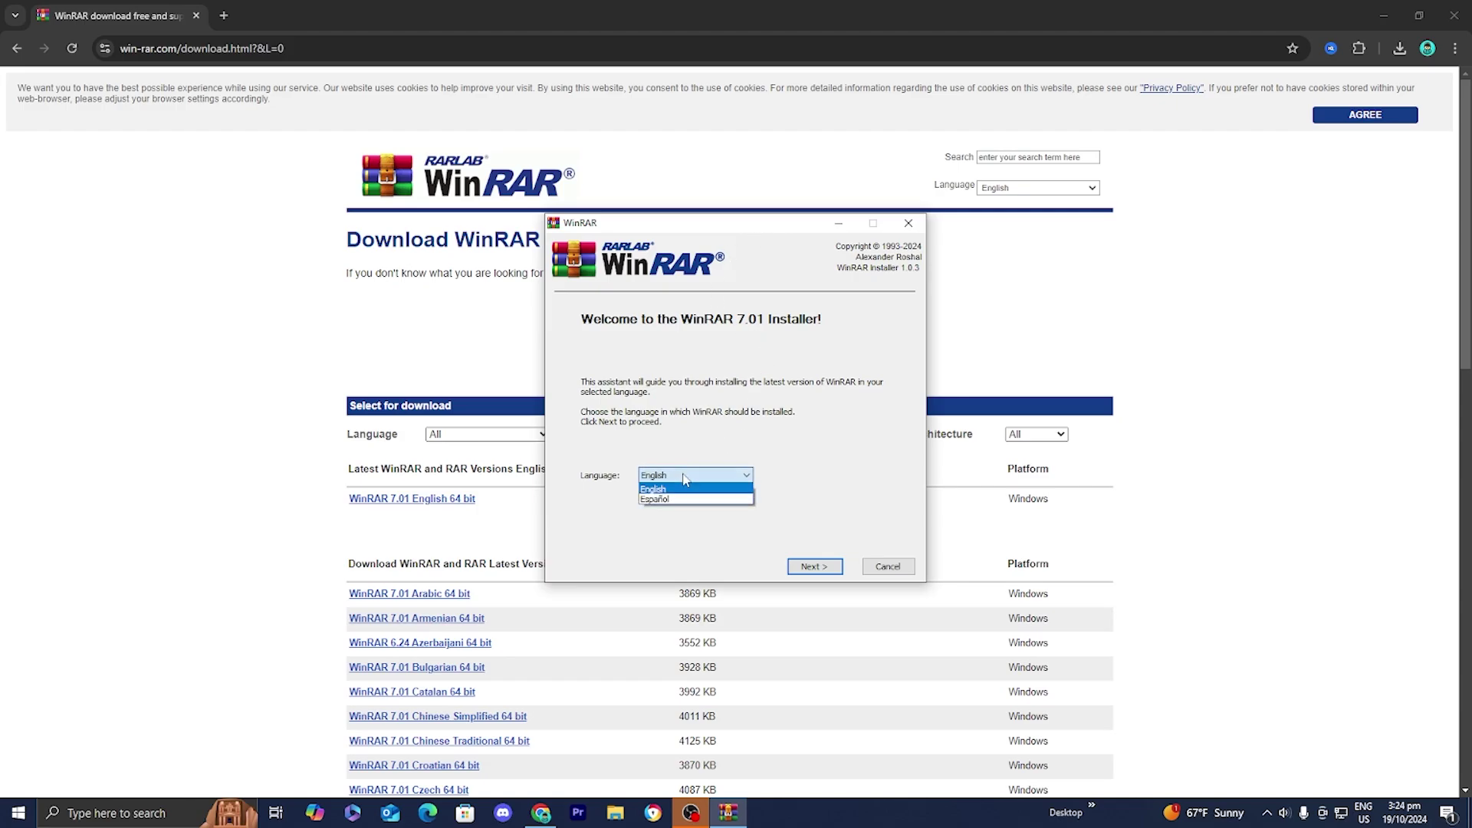
click(684, 478)
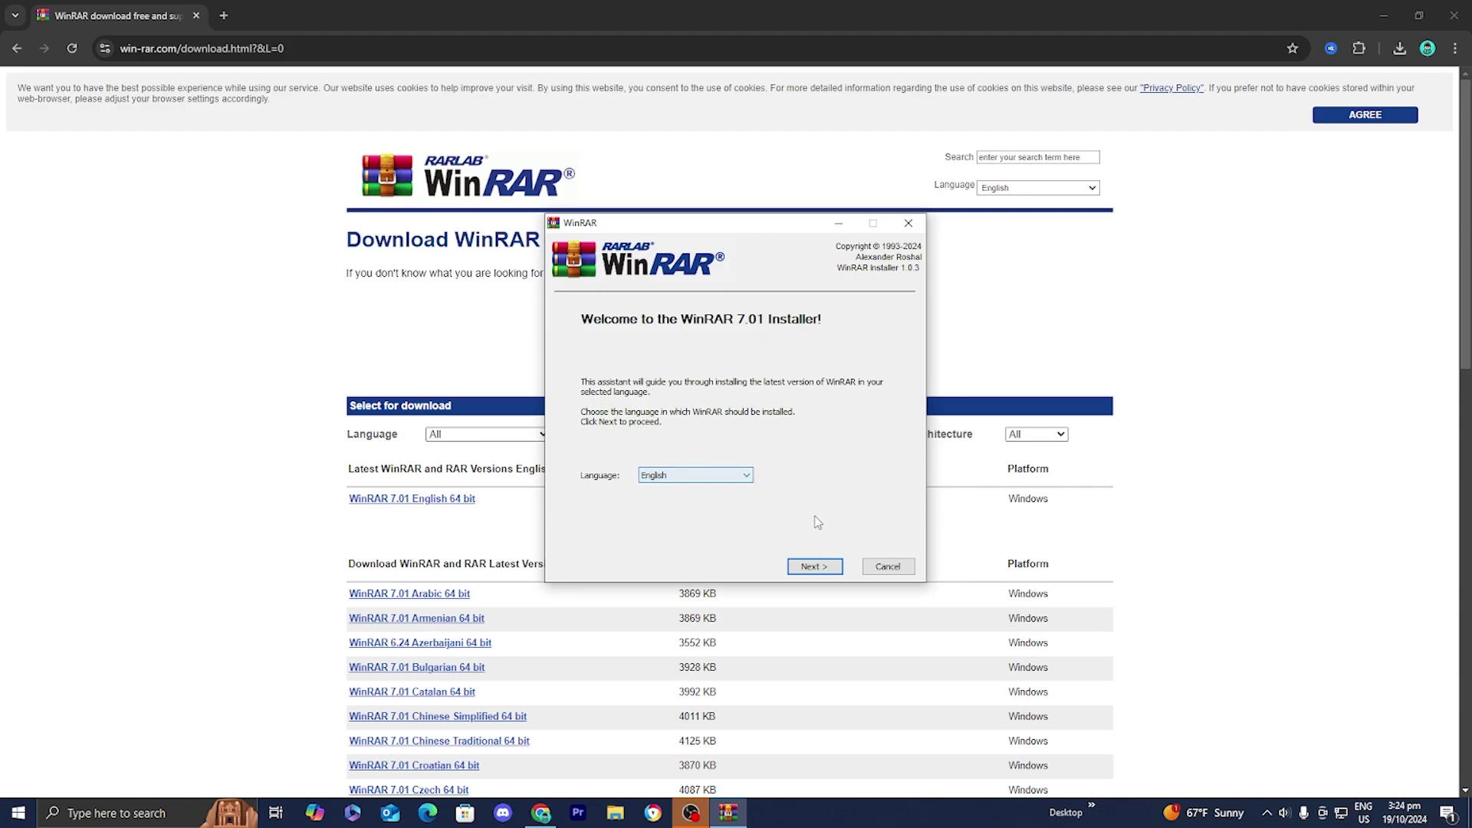
click(812, 567)
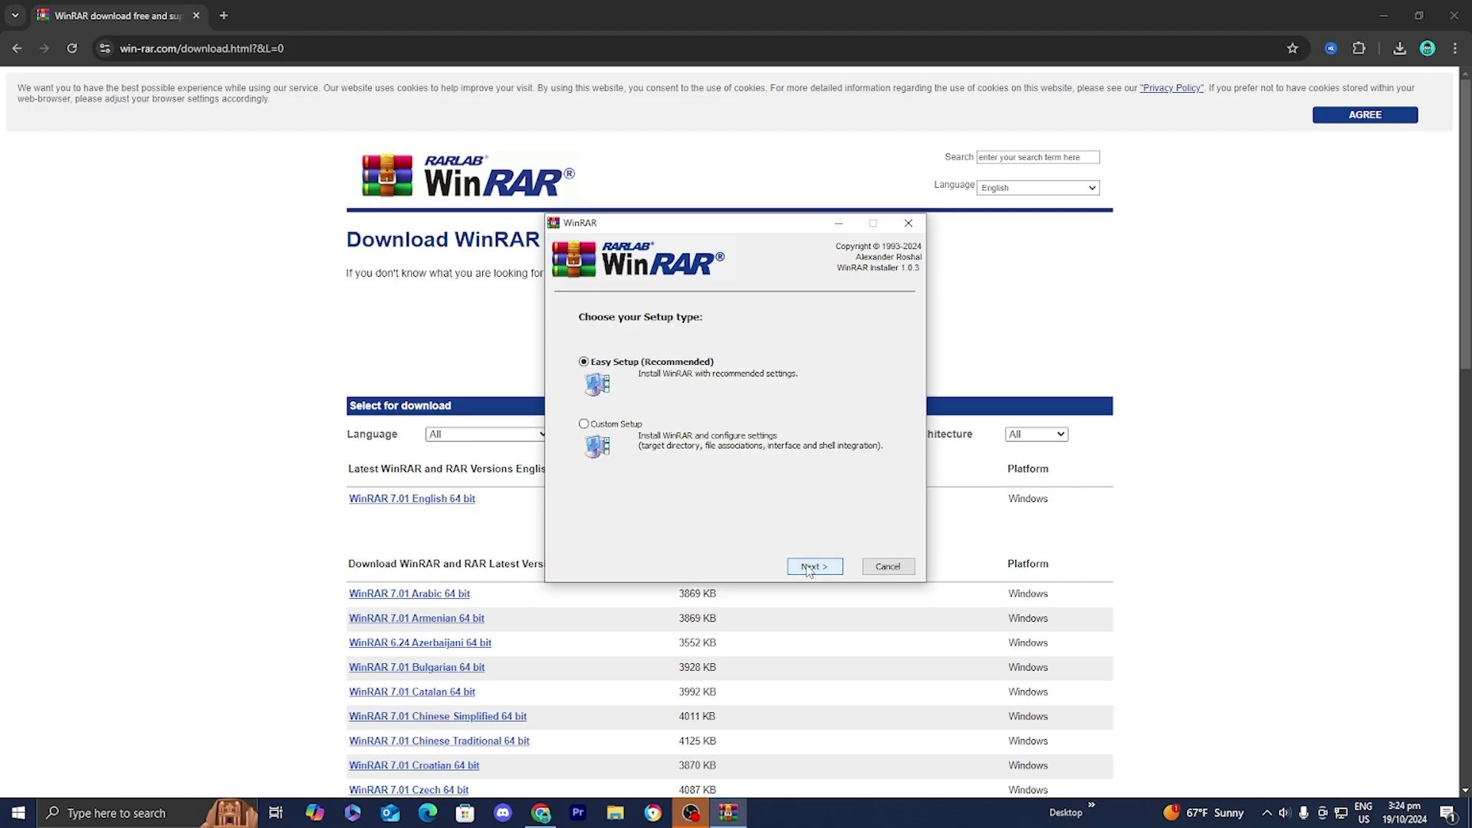
click(809, 567)
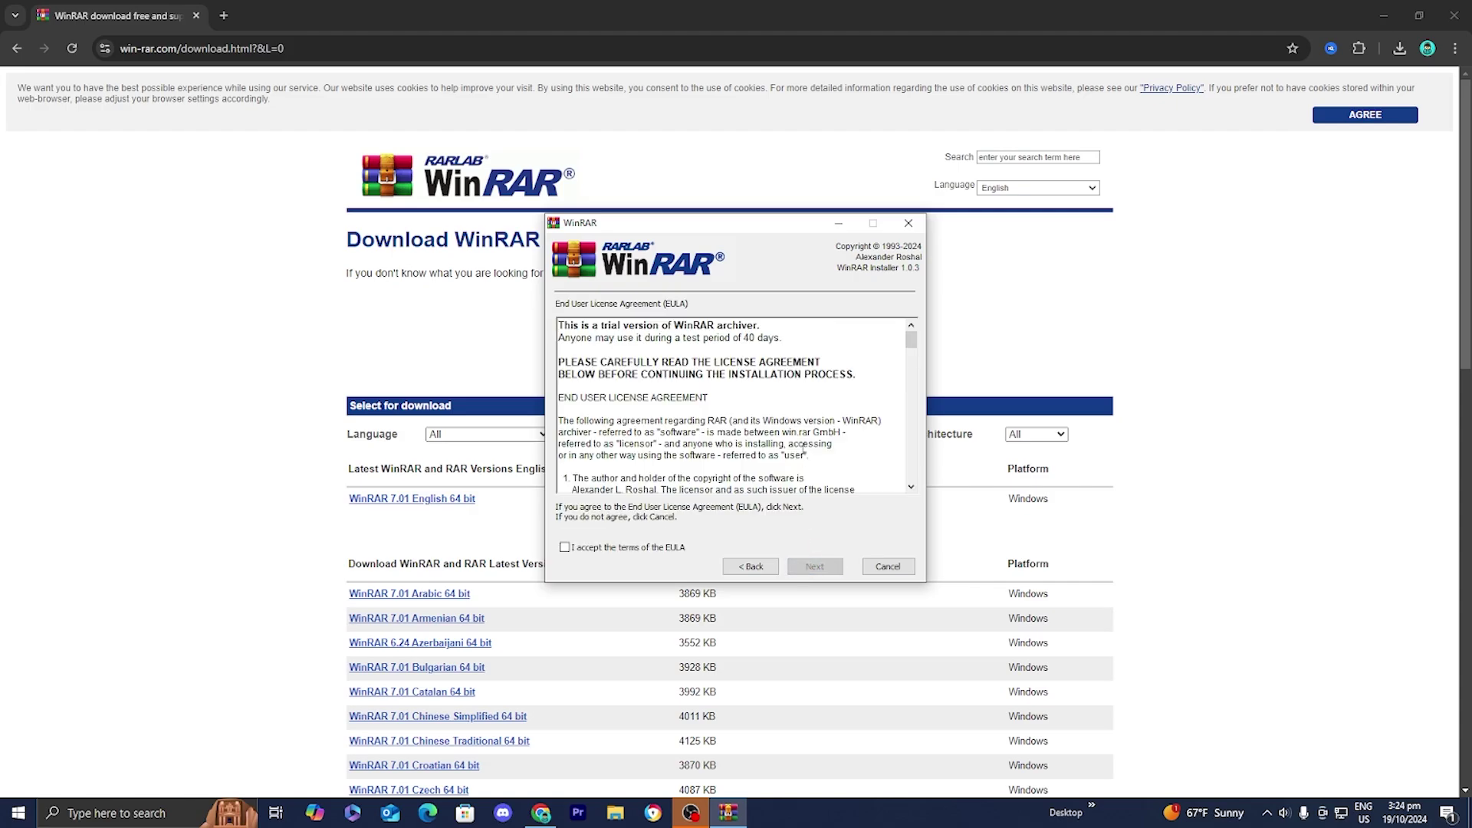
scroll(806, 444, down, 3)
scroll(806, 445, down, 3)
scroll(806, 445, down, 3)
scroll(806, 444, down, 3)
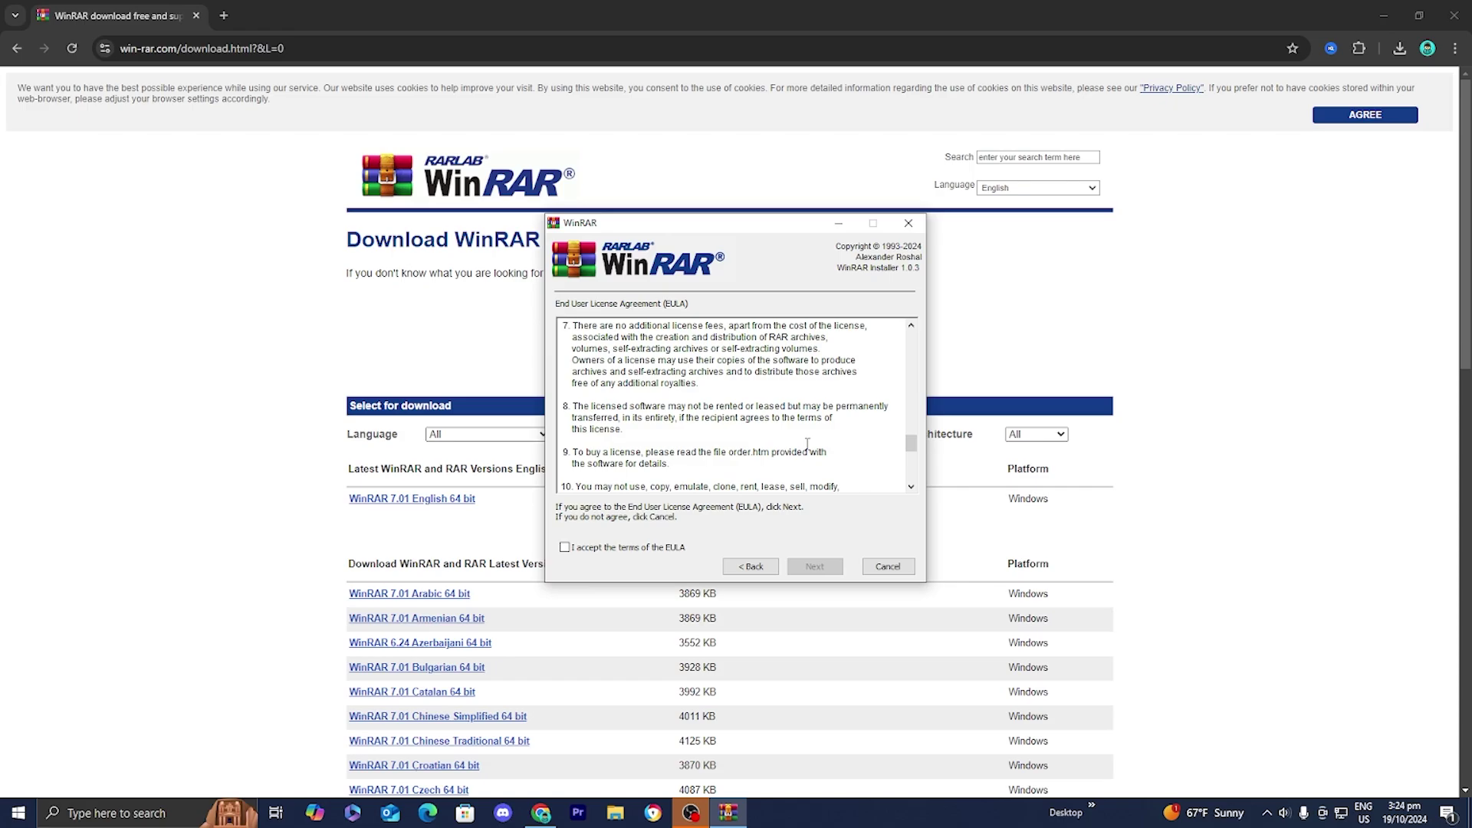
scroll(806, 445, down, 3)
click(565, 548)
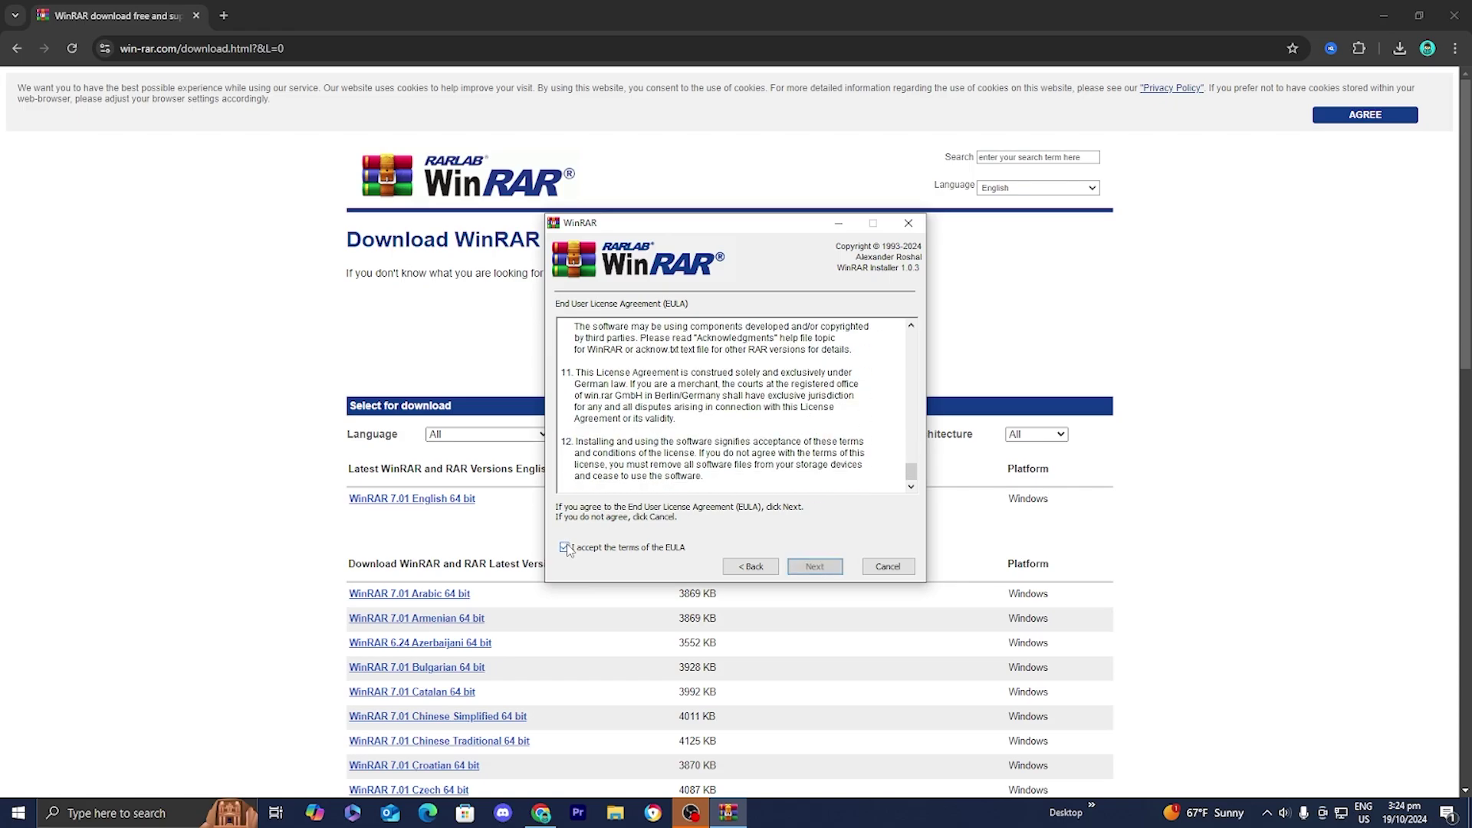
click(812, 566)
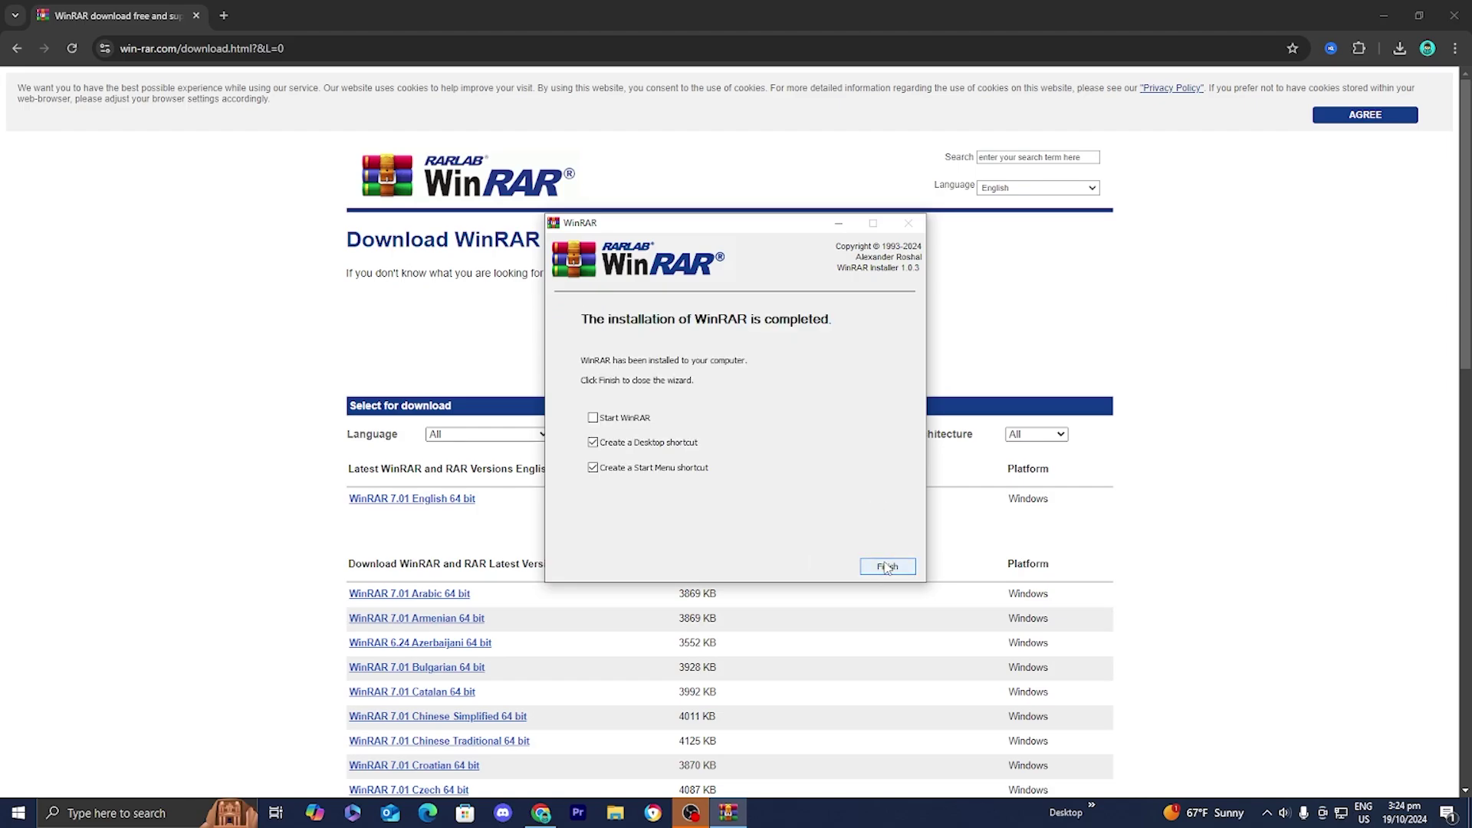
Finish the installer and move the WinRAR window showing the Desktop folder.
click(887, 568)
mouse_move(369, 149)
mouse_down()
mouse_move(591, 138)
mouse_move(560, 157)
mouse_up()
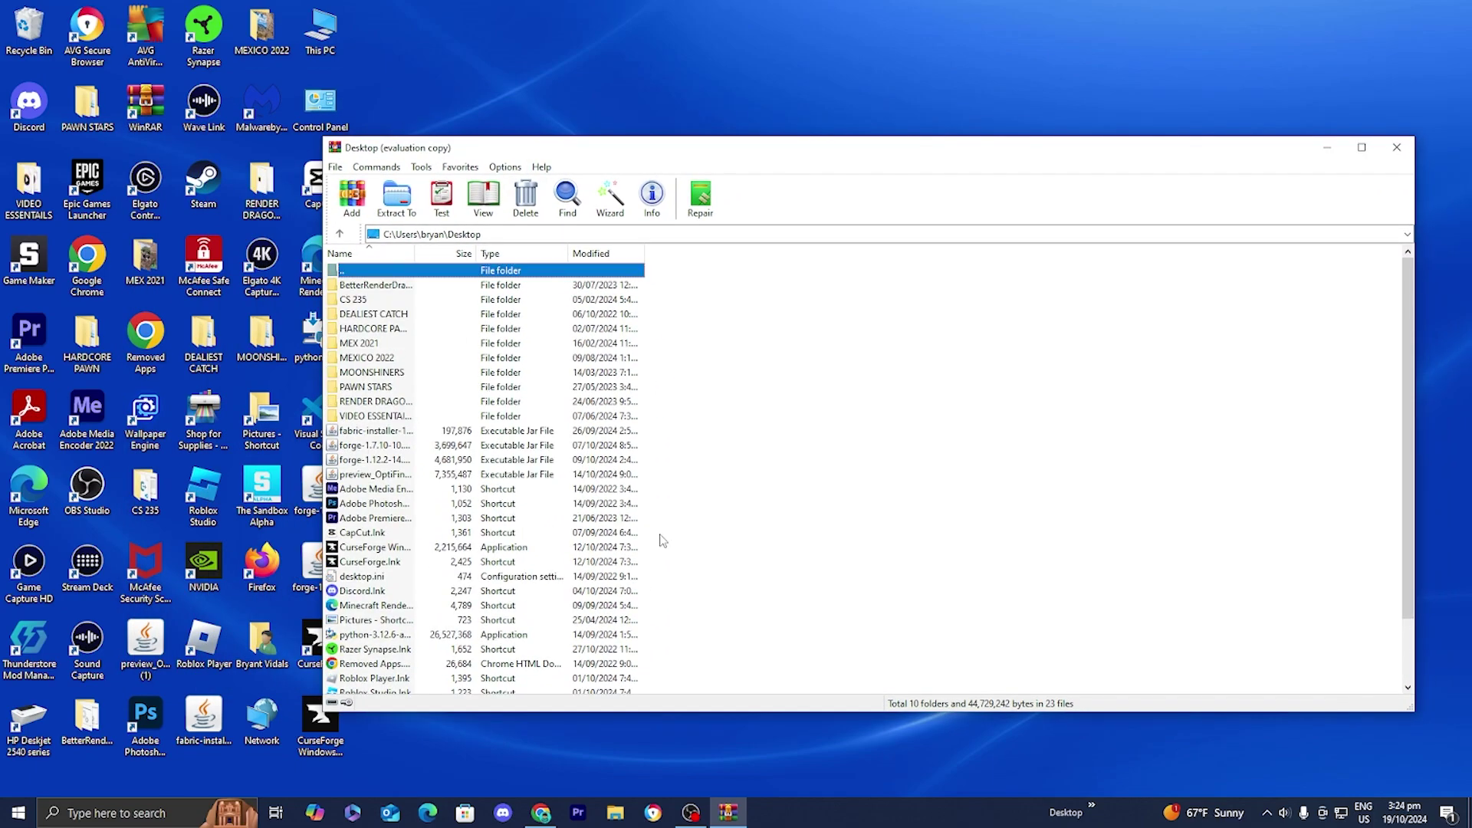
scroll(658, 541, down, 2)
scroll(646, 550, up, 2)
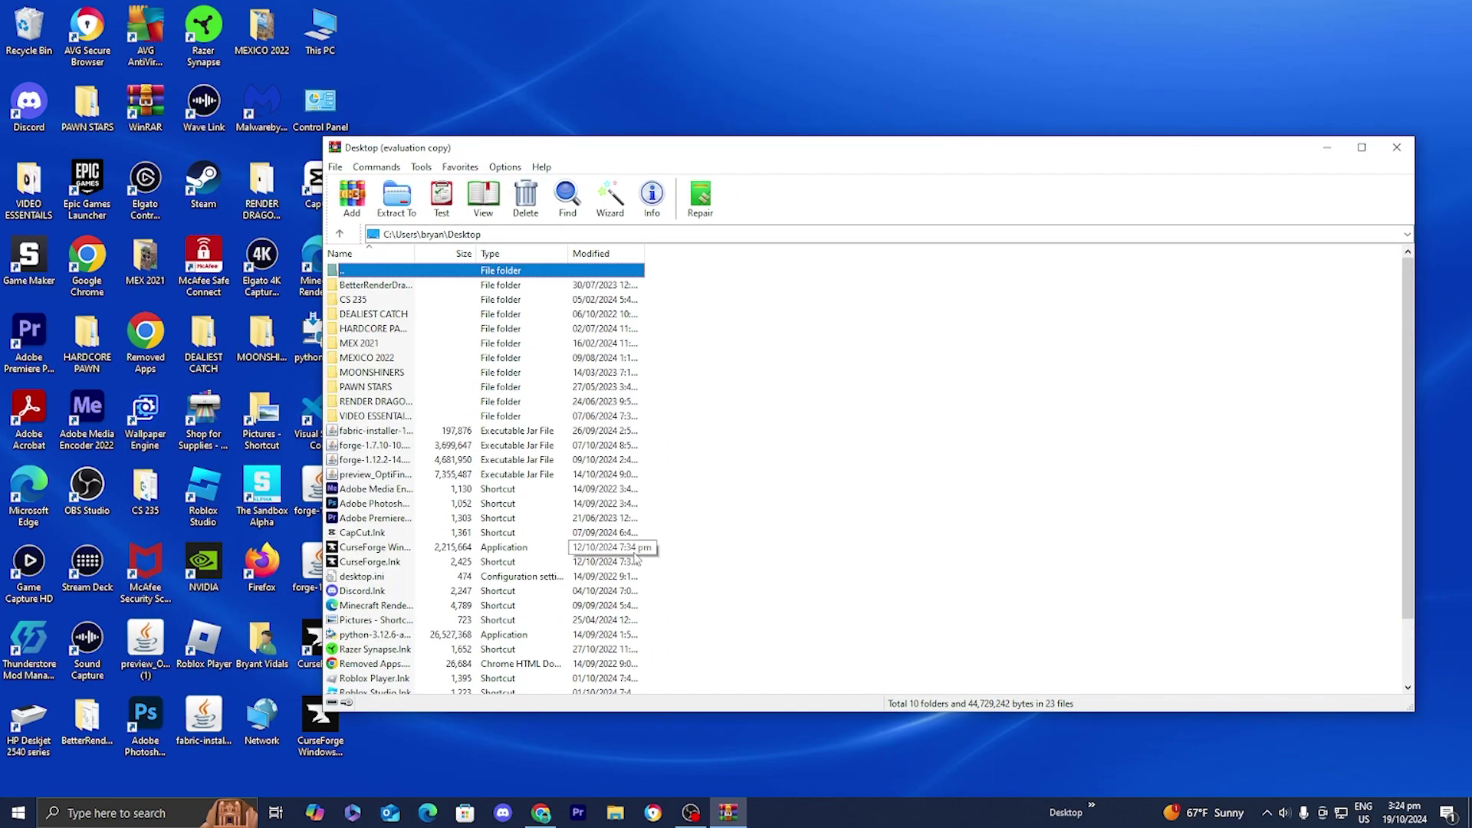